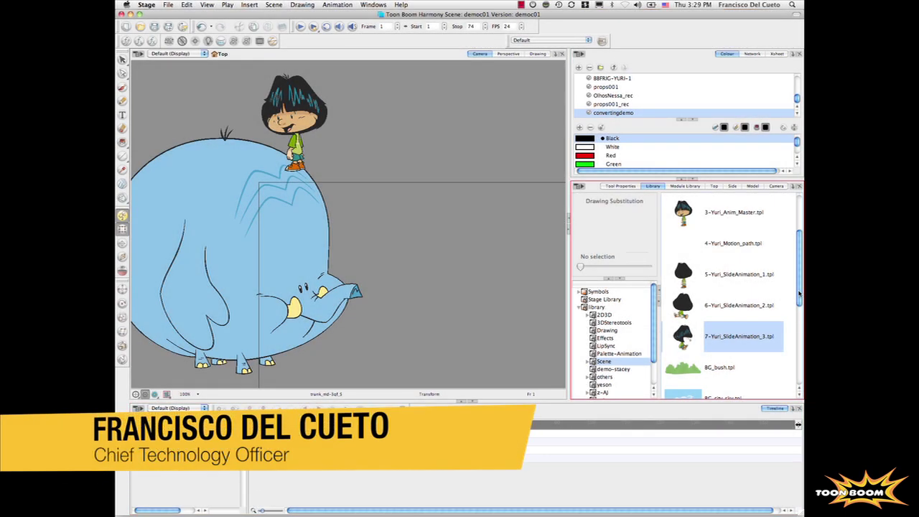
# - Add the BG_bush template from the library's Scene folder to the timeline below the character layers
pyautogui.scroll(-5, 800, 293)
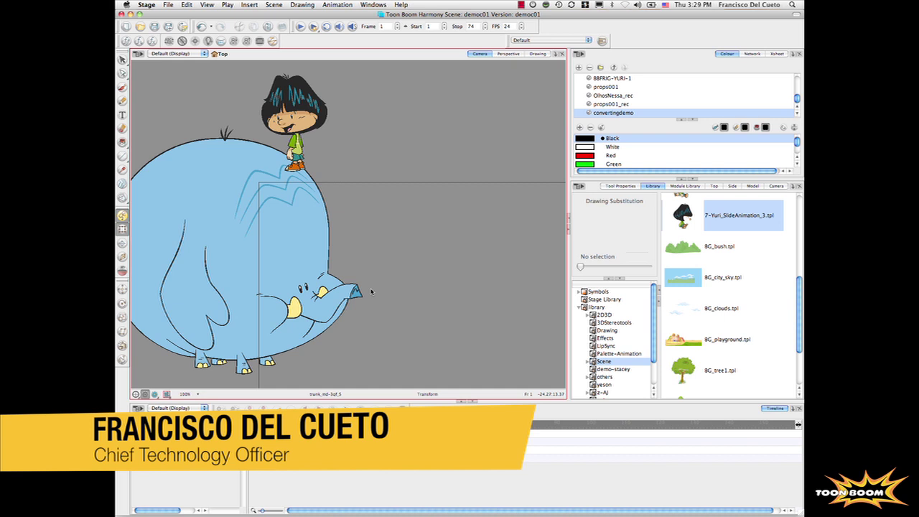
pyautogui.scroll(2, 371, 291)
pyautogui.scroll(-4, 371, 290)
pyautogui.click(728, 248)
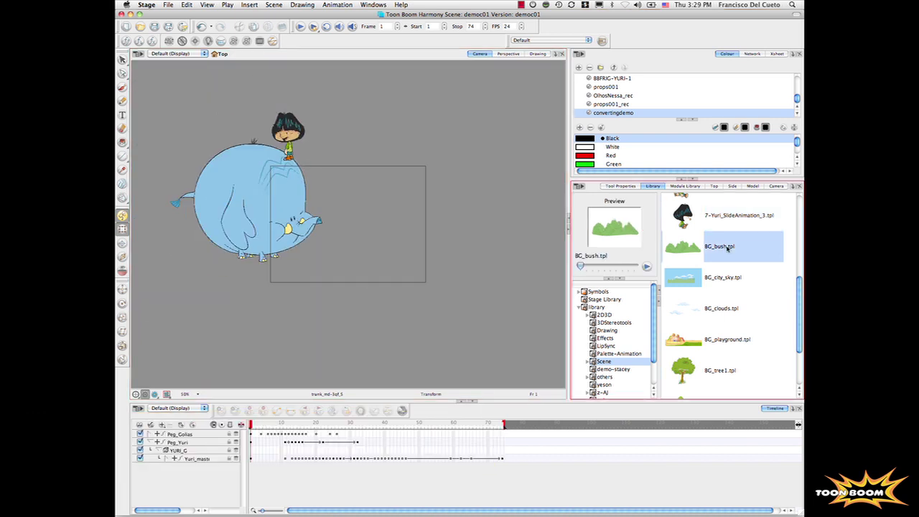
pyautogui.moveTo(727, 248); pyautogui.dragTo(206, 491)
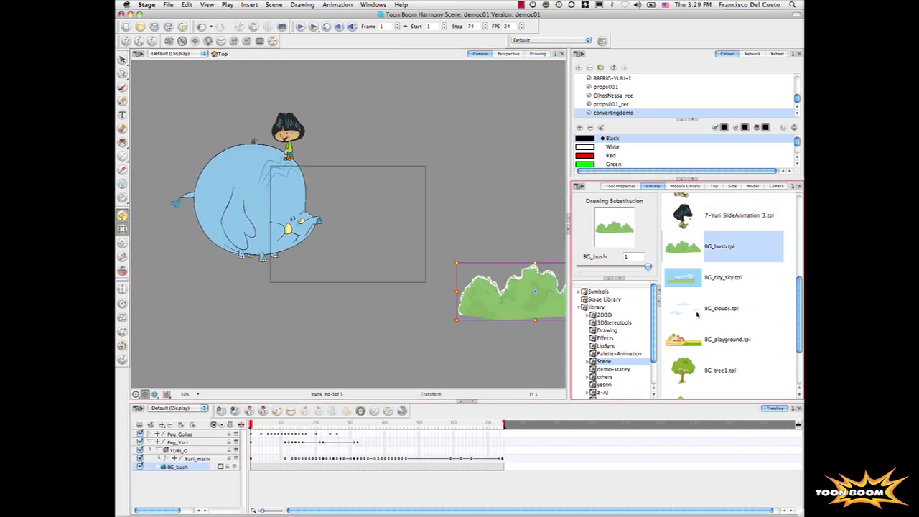
# - Add the BG_city_sky, BG_clouds and BG_playground templates from the library to the timeline below the bush layer
pyautogui.click(723, 286)
pyautogui.moveTo(722, 284); pyautogui.dragTo(170, 483)
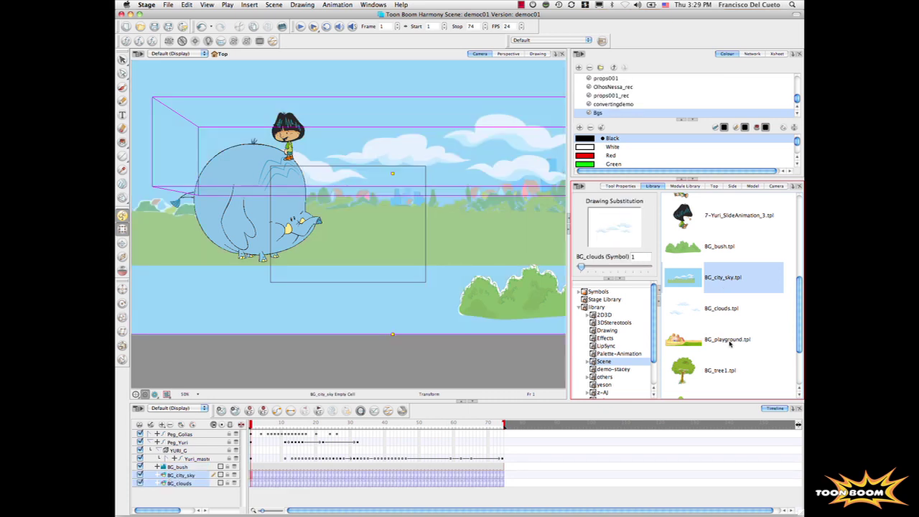
pyautogui.click(732, 312)
pyautogui.moveTo(732, 309); pyautogui.dragTo(204, 497)
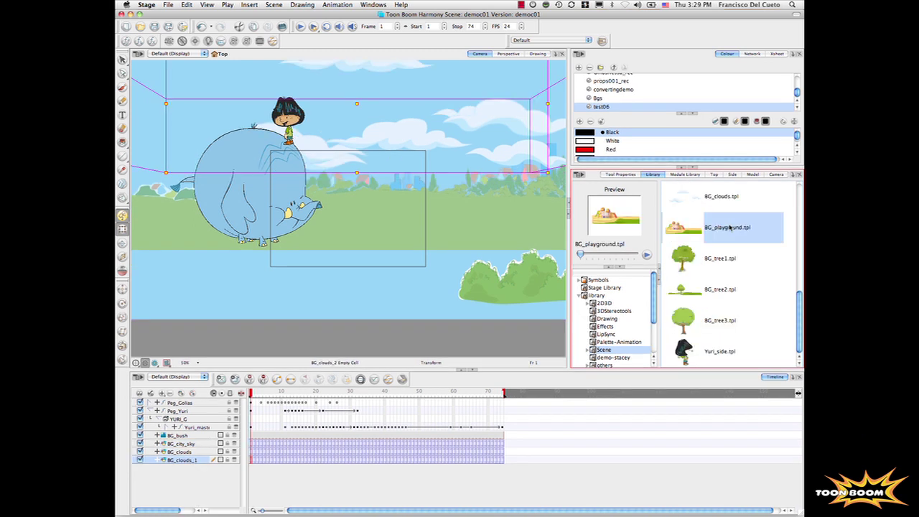
pyautogui.moveTo(729, 228); pyautogui.dragTo(160, 491)
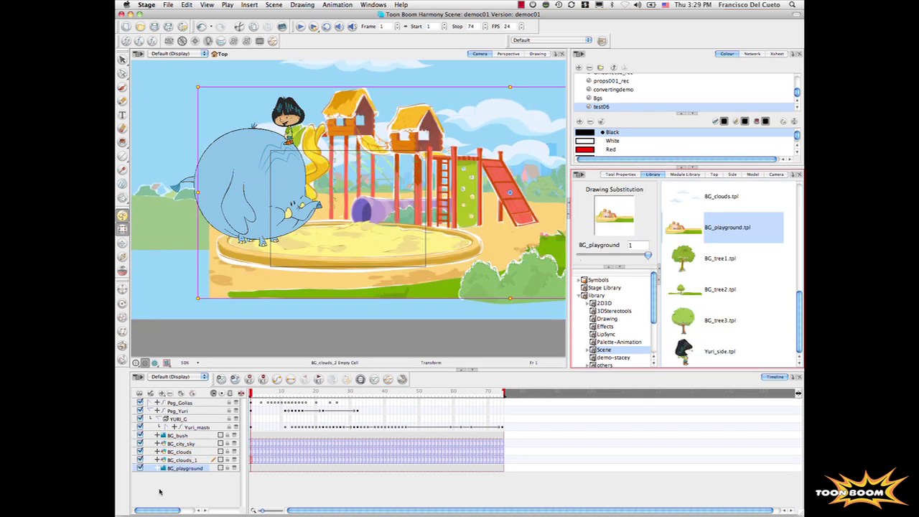
# - Add the BG_tree1, BG_tree2 and BG_tree3 templates together to the timeline below the playground layer
pyautogui.click(731, 260)
pyautogui.keyDown('shift'); pyautogui.click(725, 325); pyautogui.keyUp('shift')
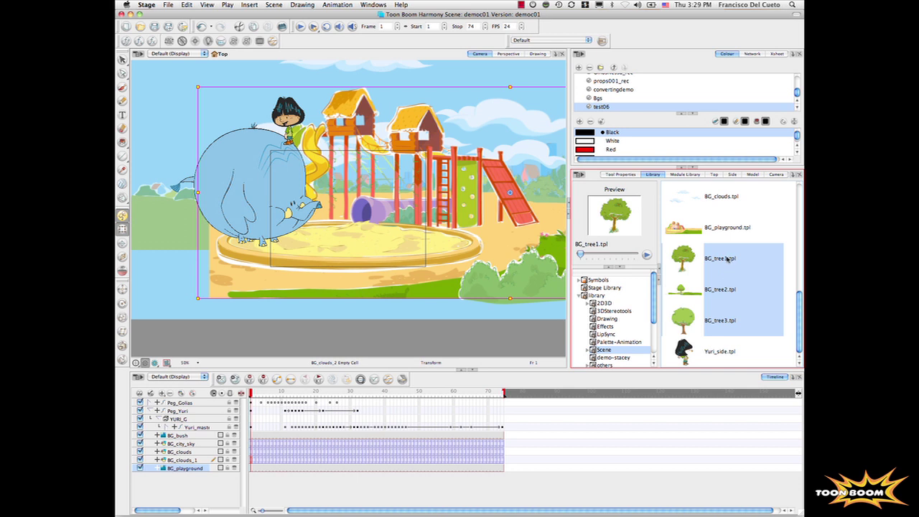
pyautogui.moveTo(727, 260); pyautogui.dragTo(167, 492)
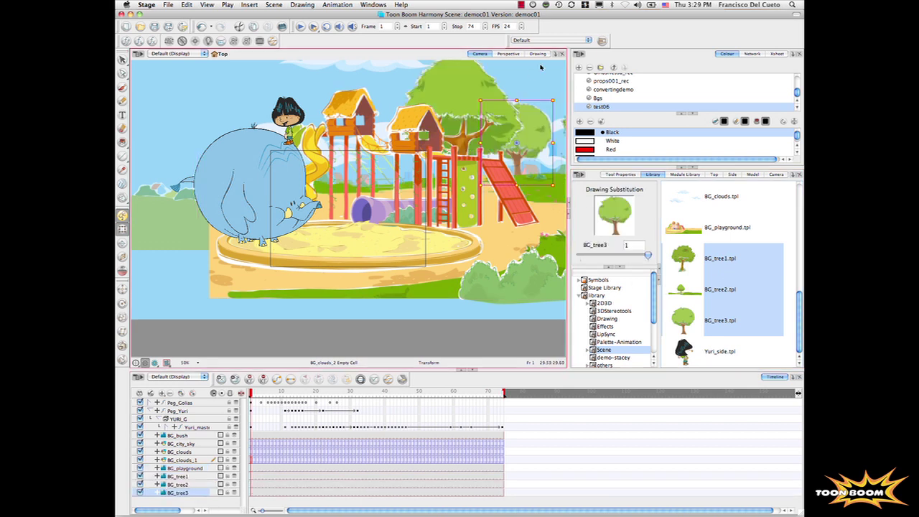
pyautogui.click(540, 147)
pyautogui.click(540, 143)
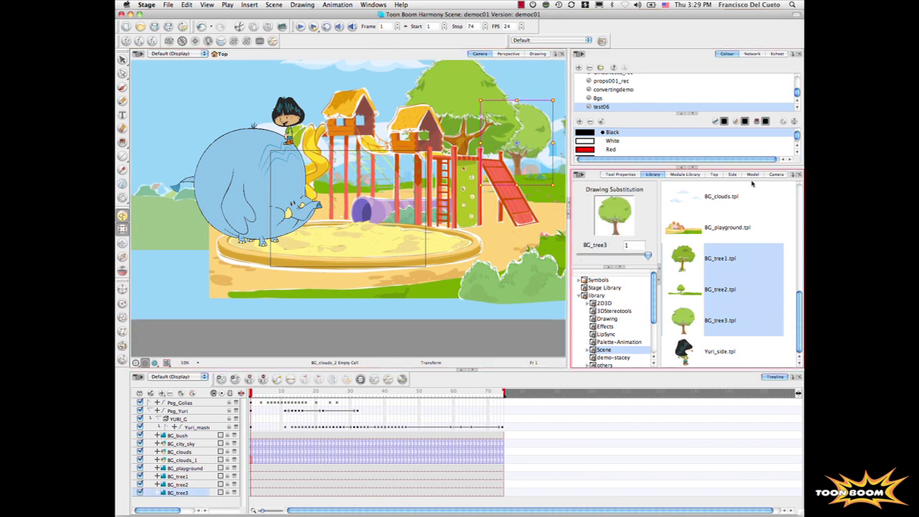
# - Display the Top view of the scene beside the Camera view so the layers' depth within the camera cone can be seen
pyautogui.click(715, 175)
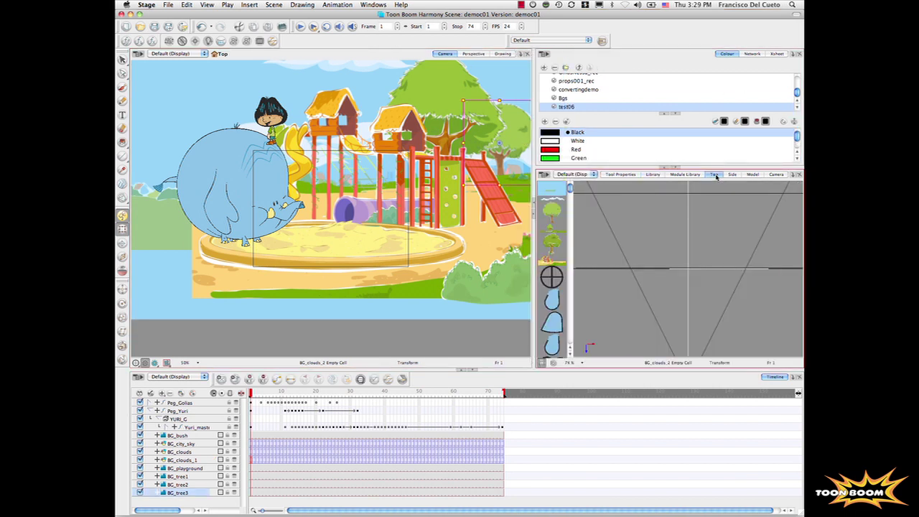
pyautogui.scroll(-5, 711, 244)
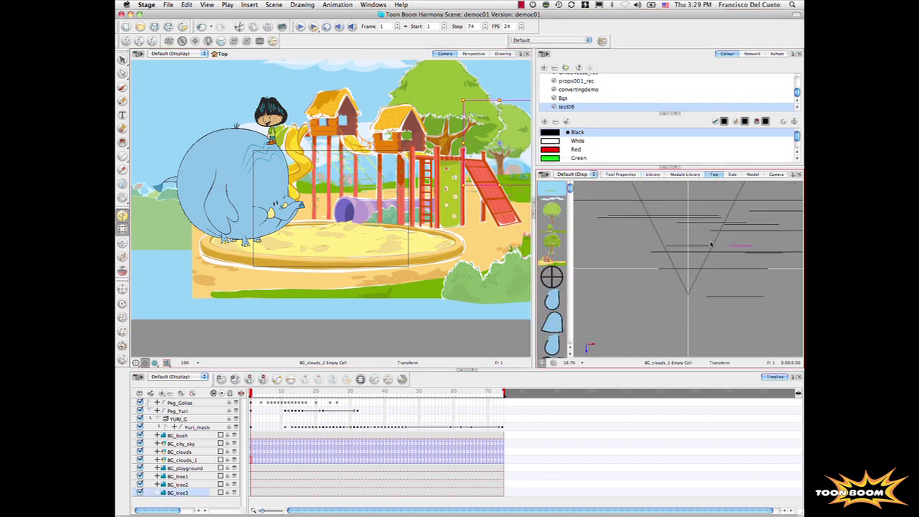
# - Try moving BG_tree3 close to the camera, lowering it in the frame, and pushing it back in depth
pyautogui.moveTo(739, 245); pyautogui.dragTo(689, 277)
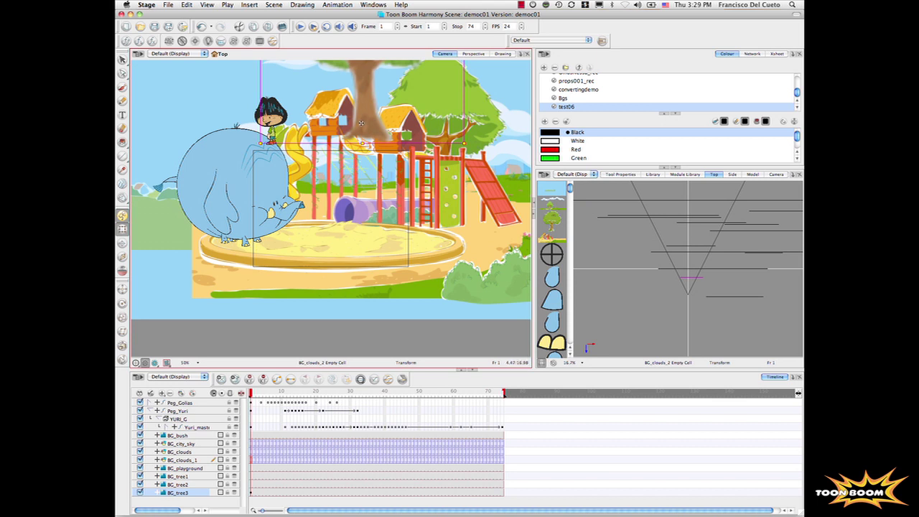
pyautogui.moveTo(363, 122); pyautogui.dragTo(349, 268)
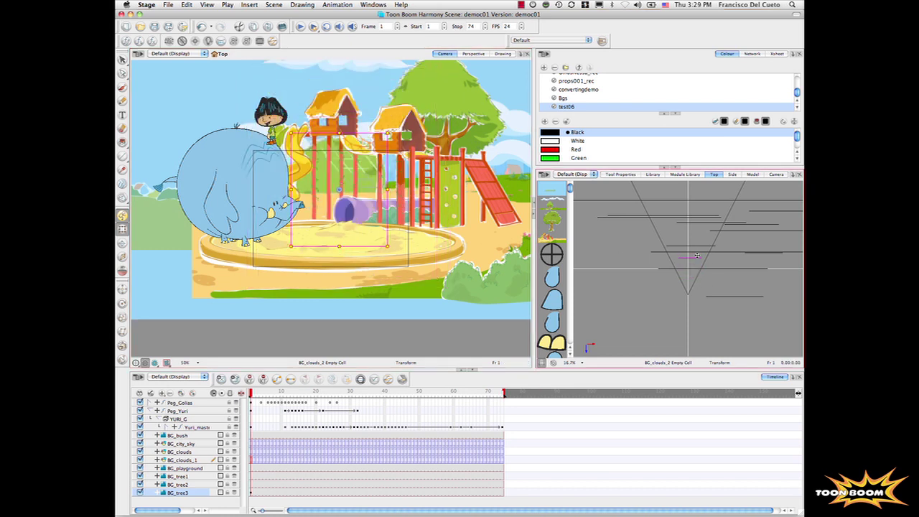
pyautogui.moveTo(697, 278); pyautogui.dragTo(693, 239)
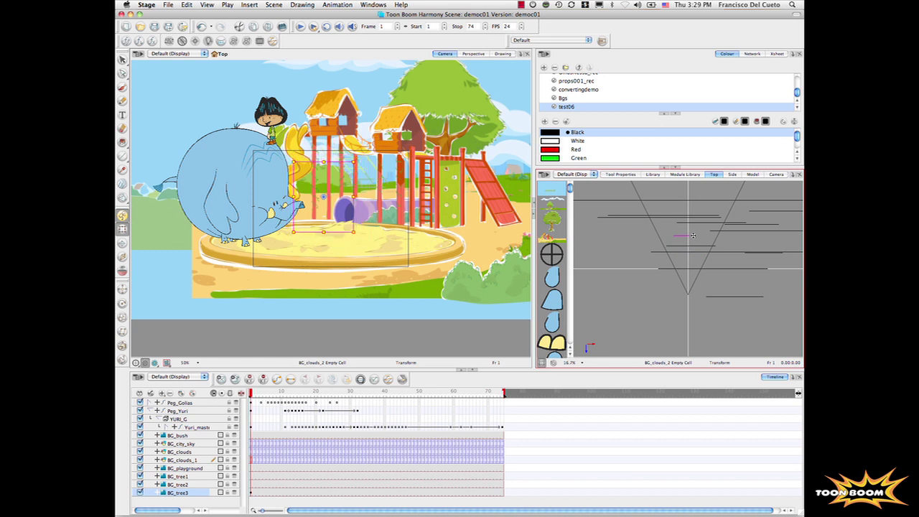
# - Undo the trial moves of BG_tree3 while keeping all three trees in the scene
pyautogui.press('super+z')
pyautogui.press('super+shift+z')
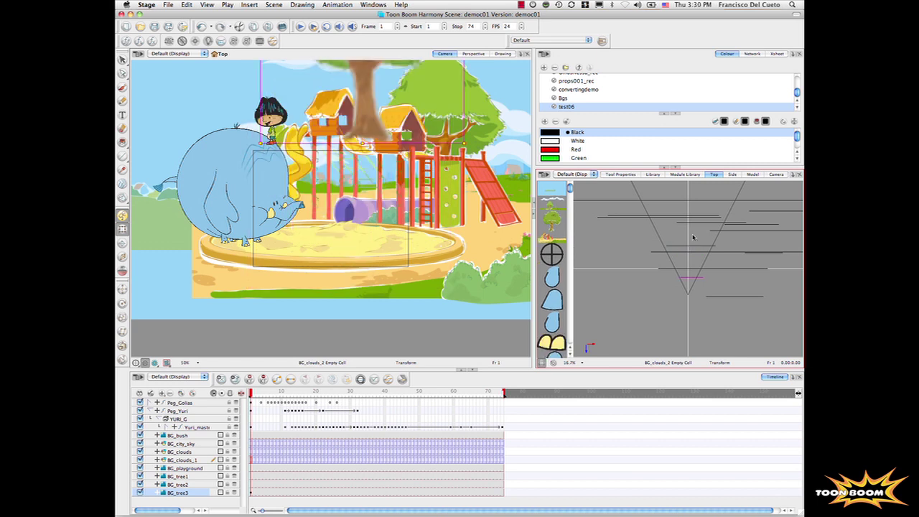
pyautogui.press('super+z')
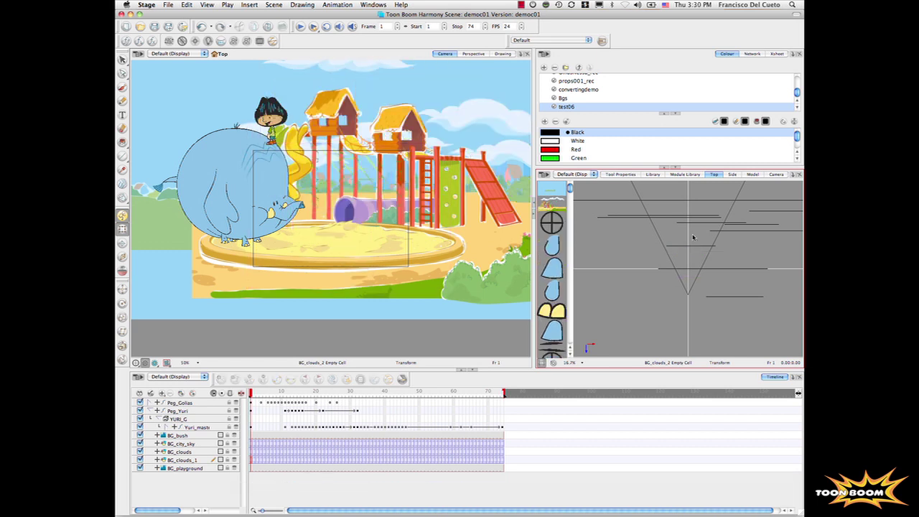
pyautogui.press('super+shift+z')
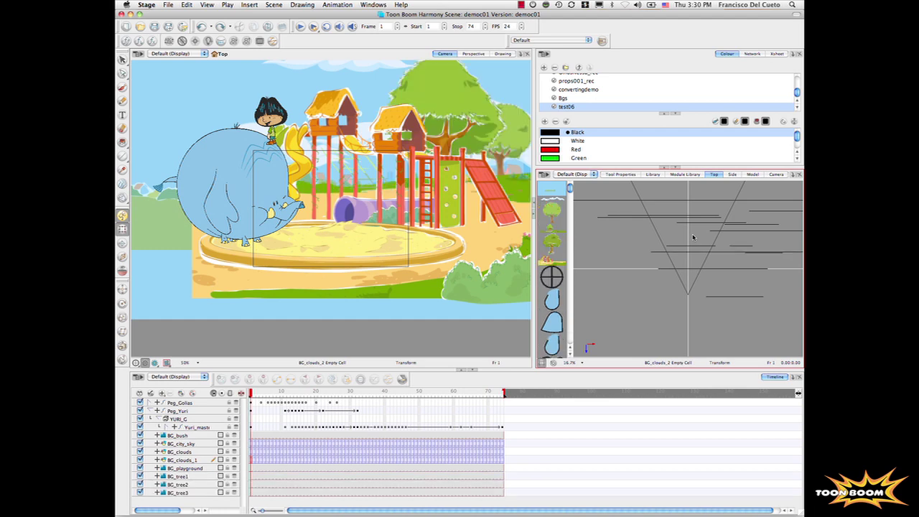
# - Examine the layers' depth spacing from rotated angles in the Perspective view and return to the Camera view
pyautogui.click(478, 53)
pyautogui.scroll(-8, 355, 197)
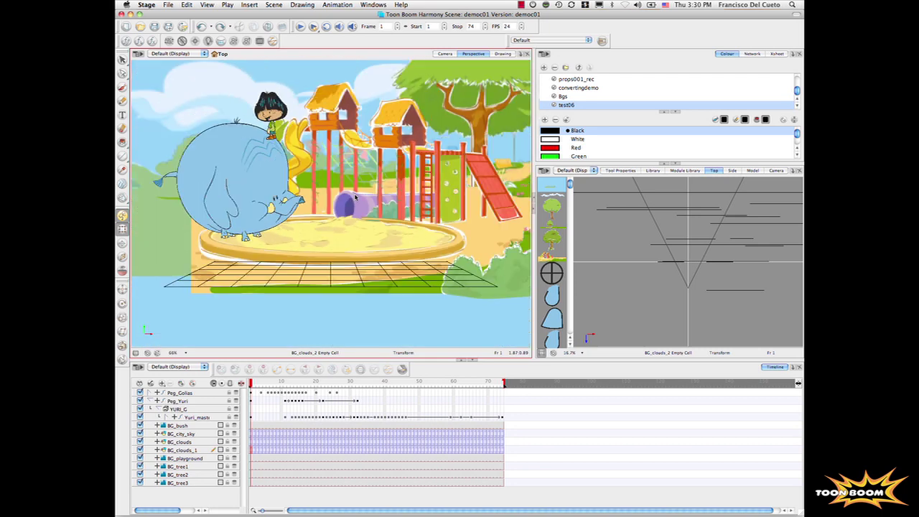
pyautogui.scroll(-2, 355, 197)
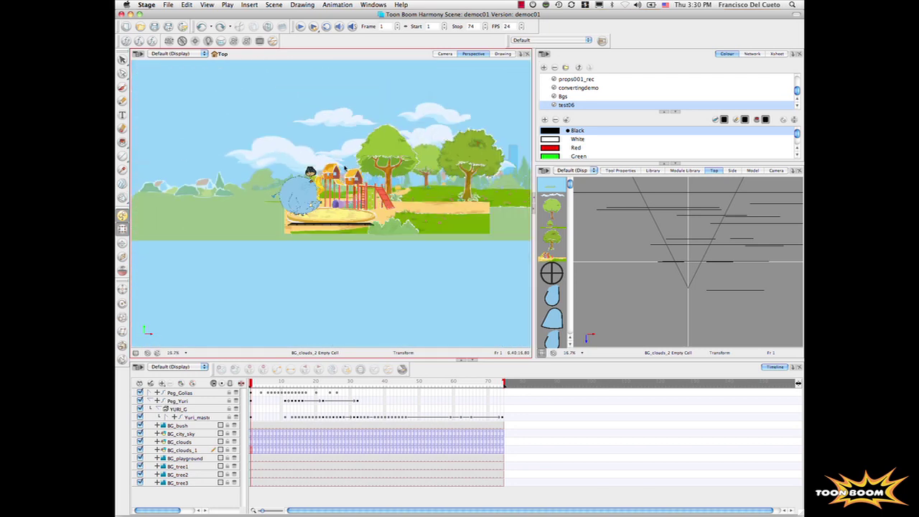
pyautogui.moveTo(340, 142); pyautogui.dragTo(335, 219)
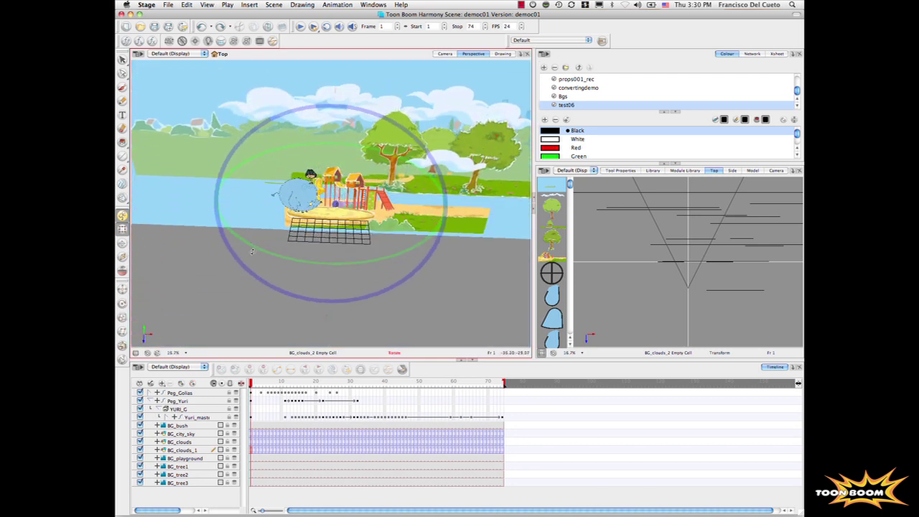
pyautogui.moveTo(253, 249); pyautogui.dragTo(282, 267)
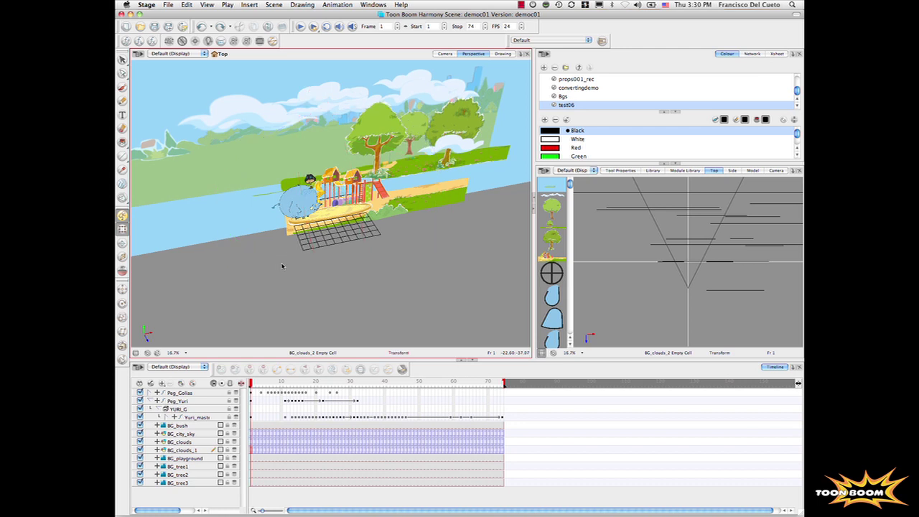
pyautogui.click(445, 55)
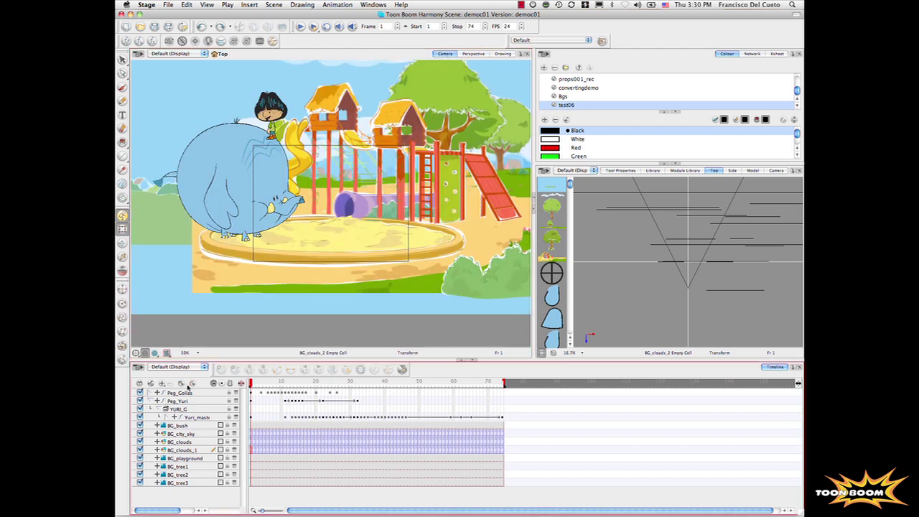
# - Add a camera to the timeline with a parent peg, and select the peg at frame 1
pyautogui.click(180, 384)
pyautogui.click(175, 390)
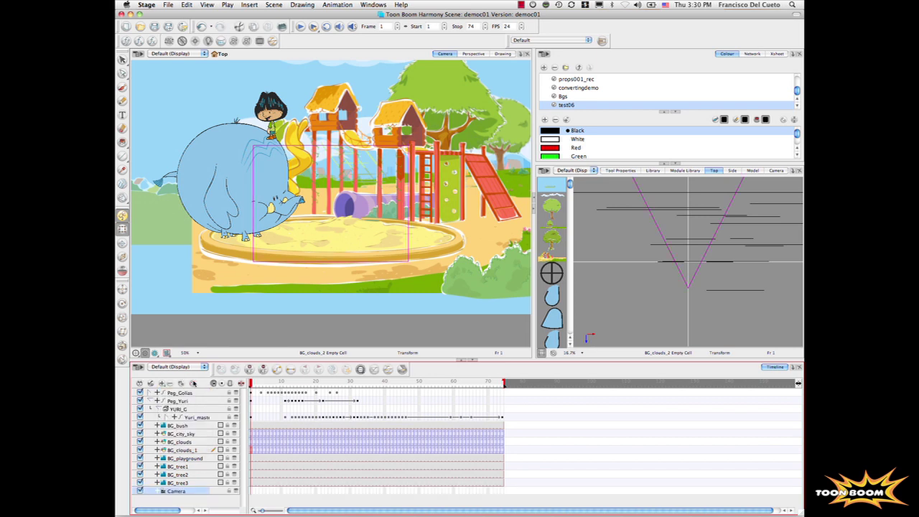
pyautogui.click(192, 384)
pyautogui.click(251, 491)
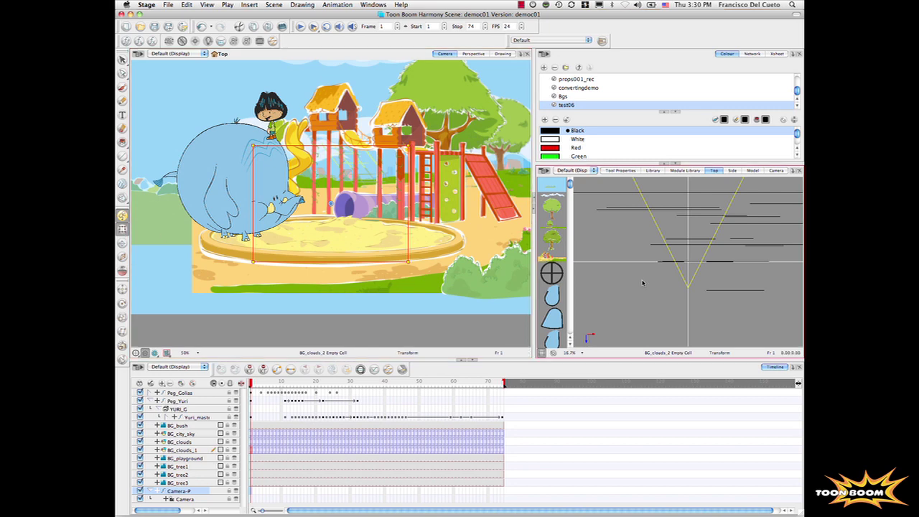
# - Position the camera peg at frame 1, shifting it sideways, up and slightly back to frame the elephant and boy
pyautogui.moveTo(670, 253); pyautogui.dragTo(659, 250)
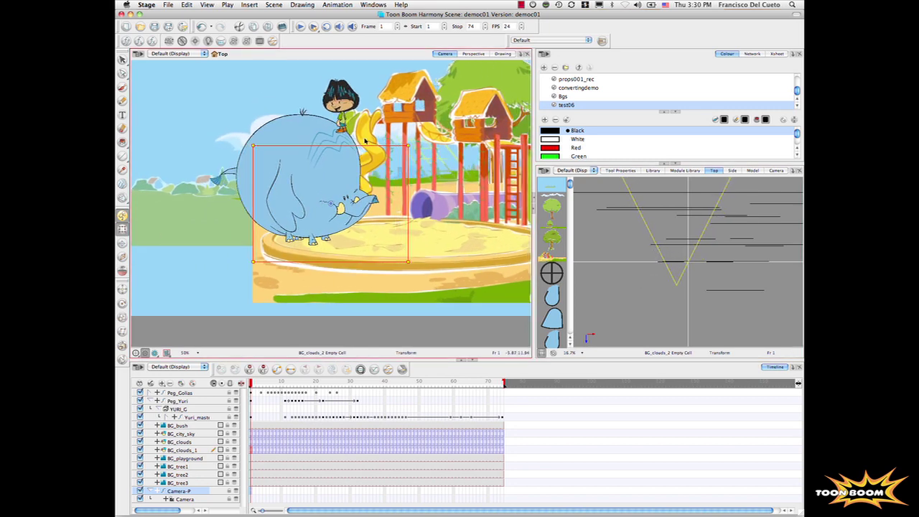
pyautogui.moveTo(365, 146); pyautogui.dragTo(365, 112)
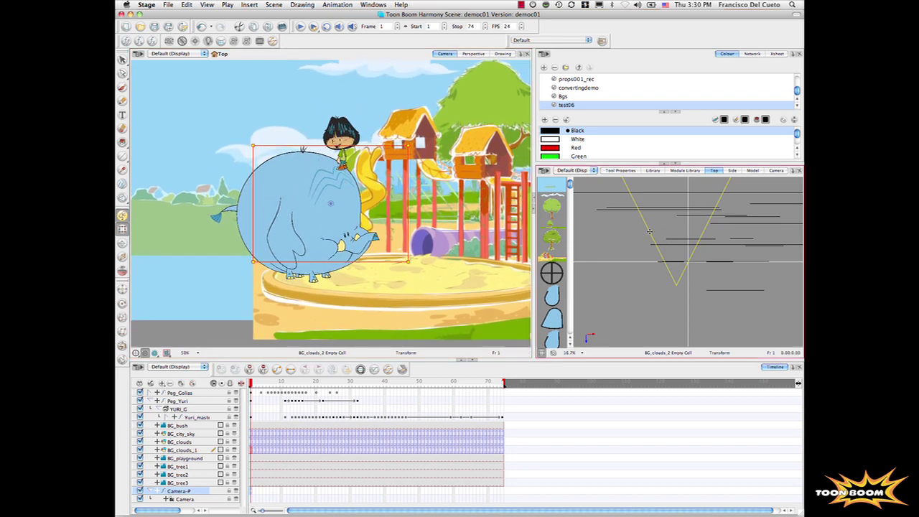
pyautogui.moveTo(649, 231); pyautogui.dragTo(652, 239)
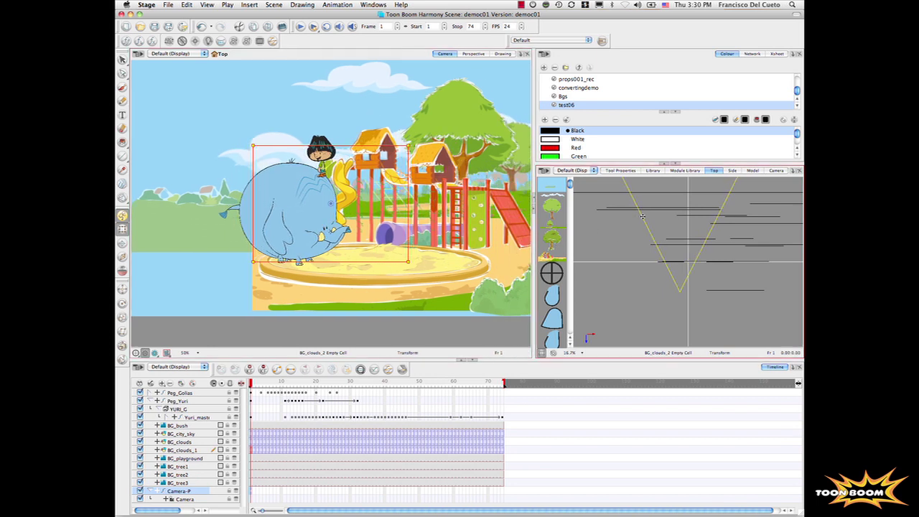
pyautogui.moveTo(643, 217); pyautogui.dragTo(644, 222)
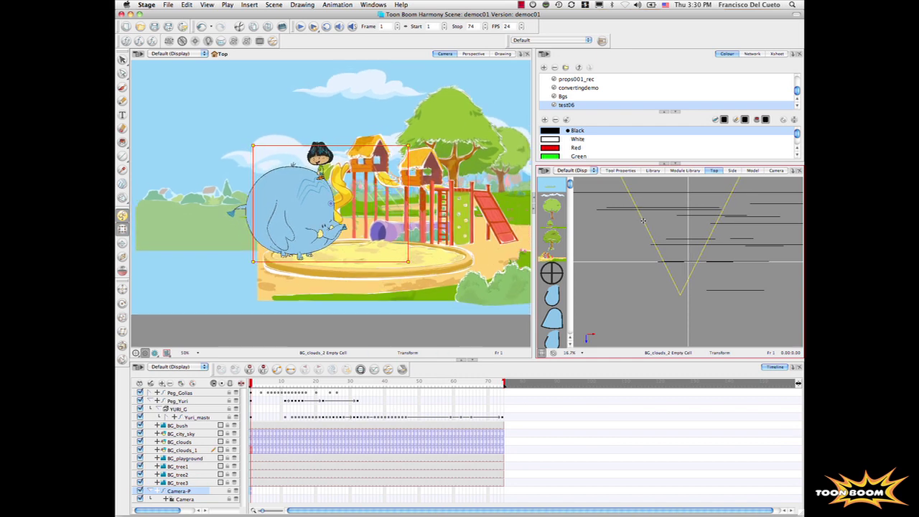
pyautogui.click(445, 149)
pyautogui.moveTo(373, 145); pyautogui.dragTo(380, 140)
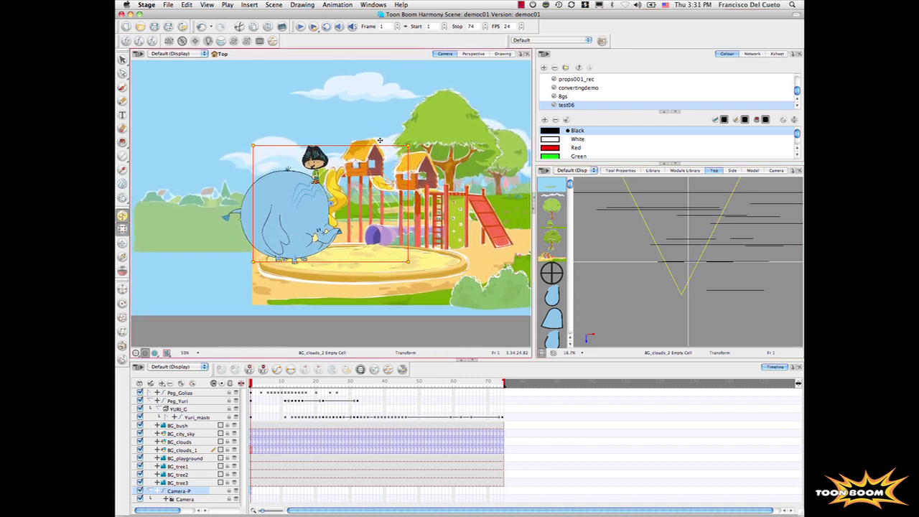
# - At frame 74, pull the camera peg far back and raise it to frame the whole playground and trees
pyautogui.click(287, 409)
pyautogui.press('Return')
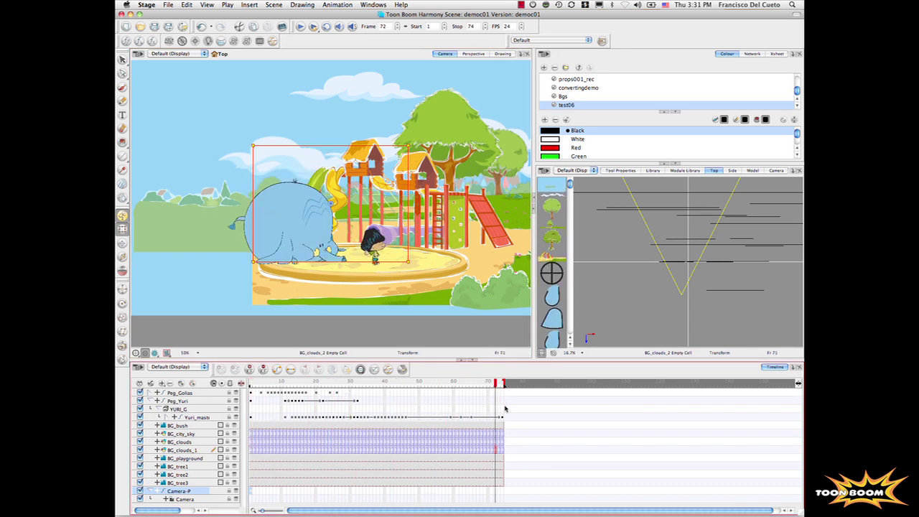
pyautogui.click(612, 226)
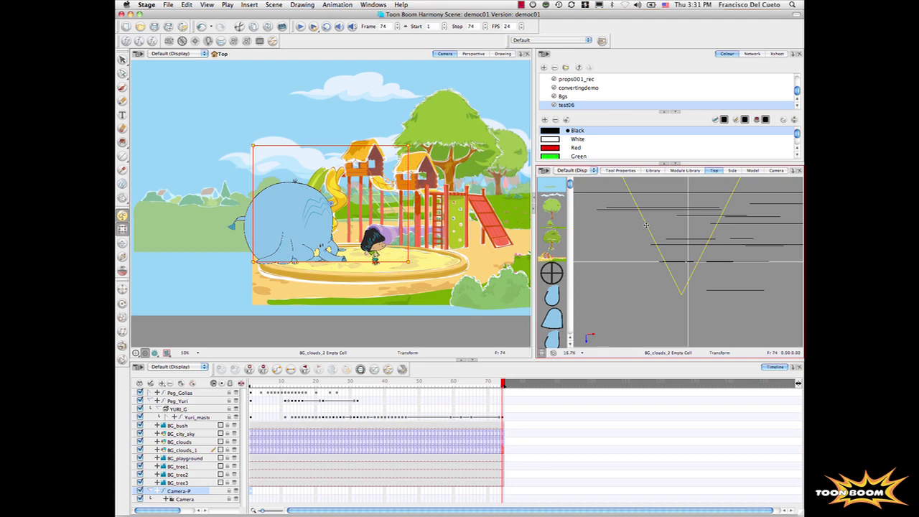
pyautogui.moveTo(646, 225); pyautogui.dragTo(679, 291)
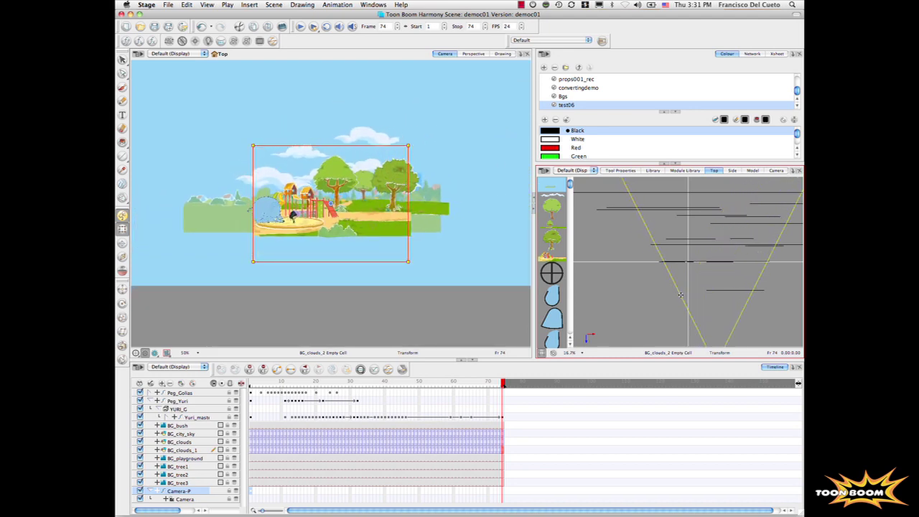
pyautogui.click(523, 217)
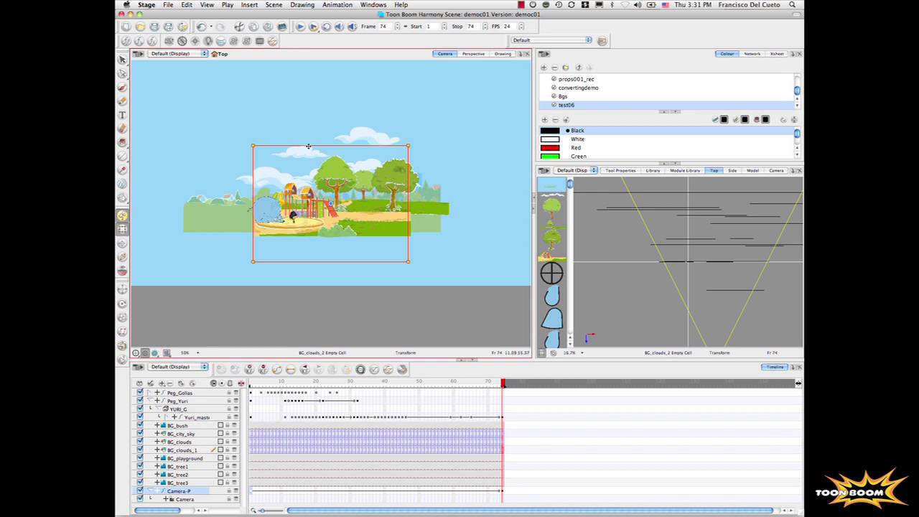
pyautogui.moveTo(309, 147); pyautogui.dragTo(320, 52)
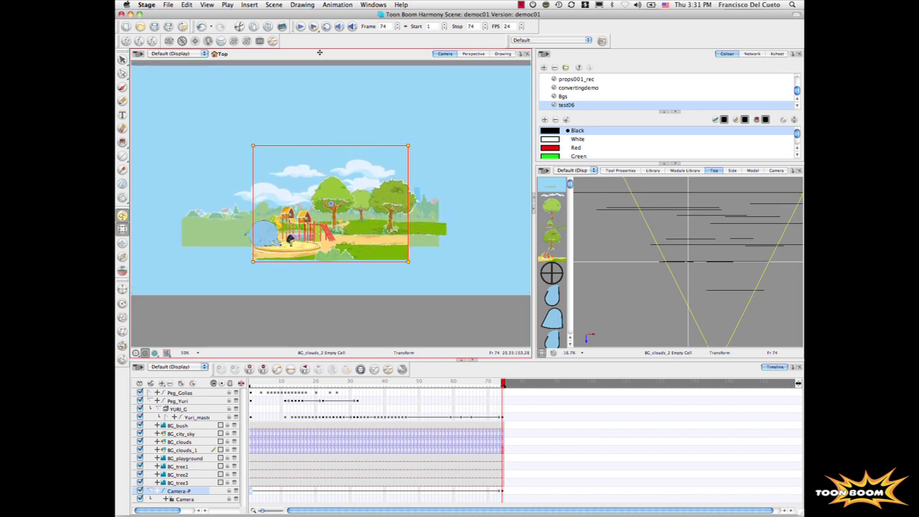
pyautogui.moveTo(312, 145); pyautogui.dragTo(313, 130)
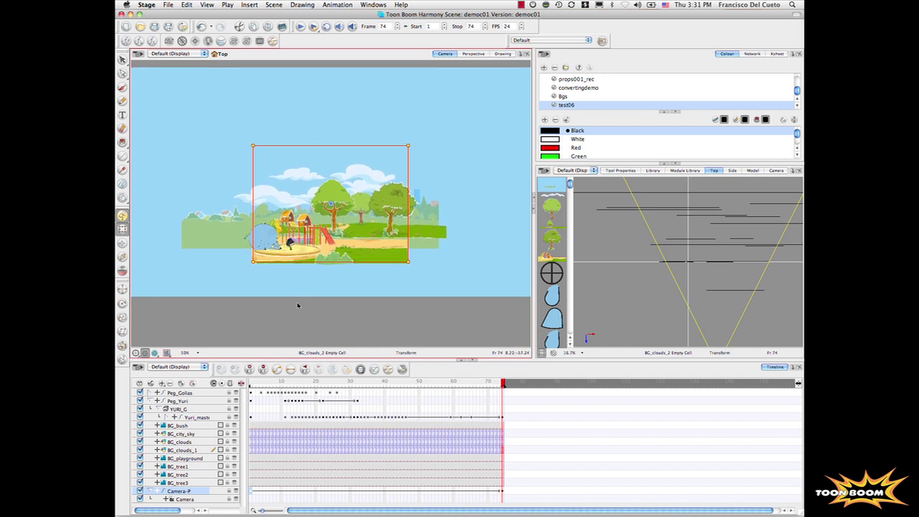
# - Fit the Camera view, mask everything outside the camera frame, and play back the camera move
pyautogui.hotkey('shift', 'm')
pyautogui.click(166, 353)
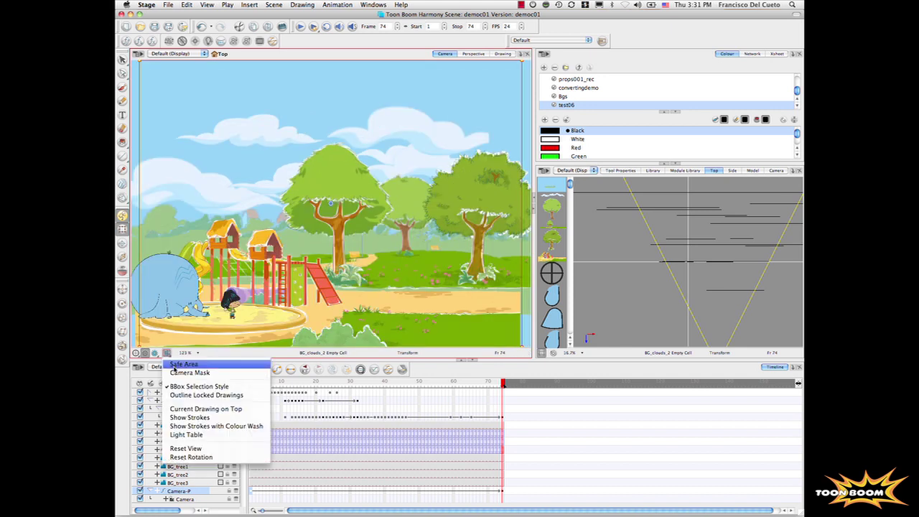
pyautogui.click(176, 372)
pyautogui.press('Escape')
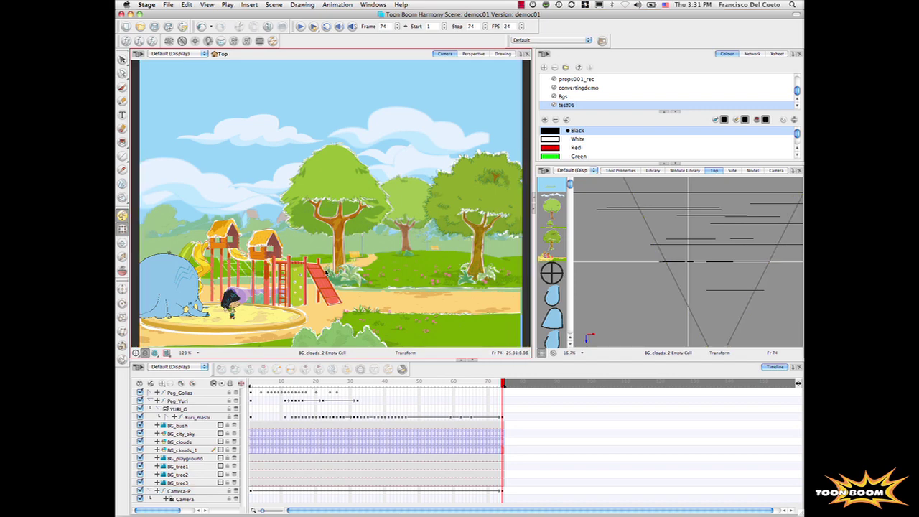
pyautogui.click(300, 28)
pyautogui.click(299, 27)
# - Ease the camera peg's position velocity in and out, with horizontal handles about 37 frames long at frame 1 and 34 at frame 74
pyautogui.moveTo(261, 359); pyautogui.dragTo(260, 348)
pyautogui.click(166, 488)
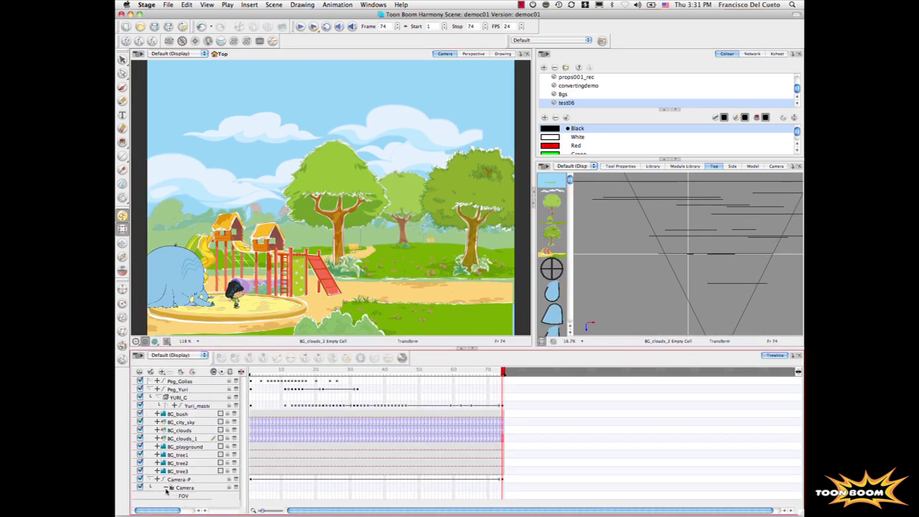
pyautogui.click(165, 489)
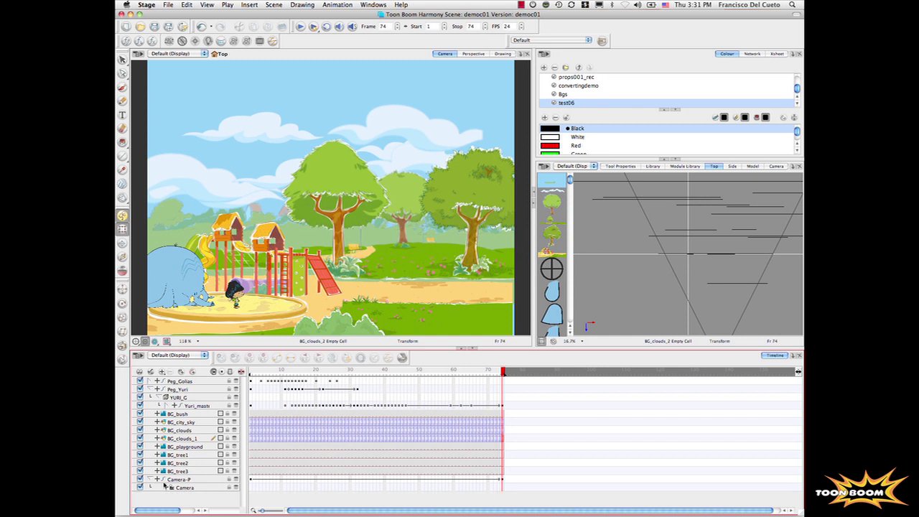
pyautogui.click(165, 480)
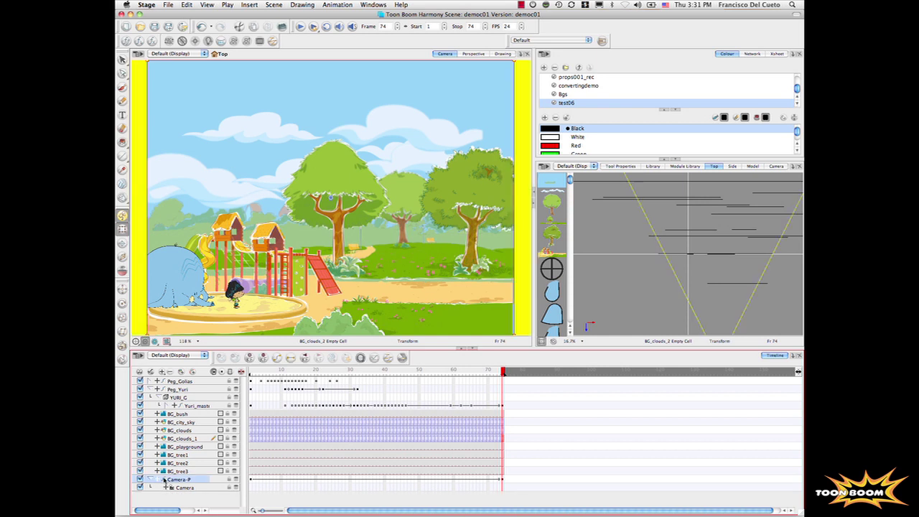
pyautogui.click(160, 479)
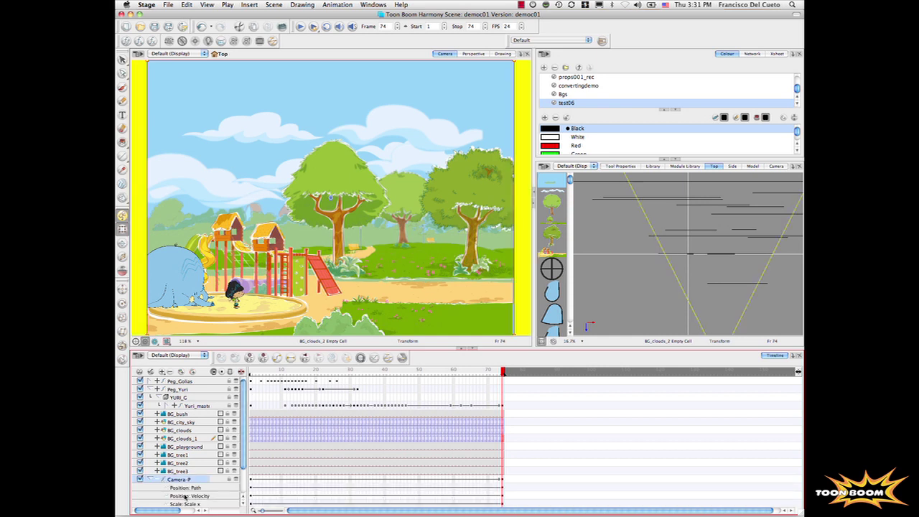
pyautogui.click(185, 496)
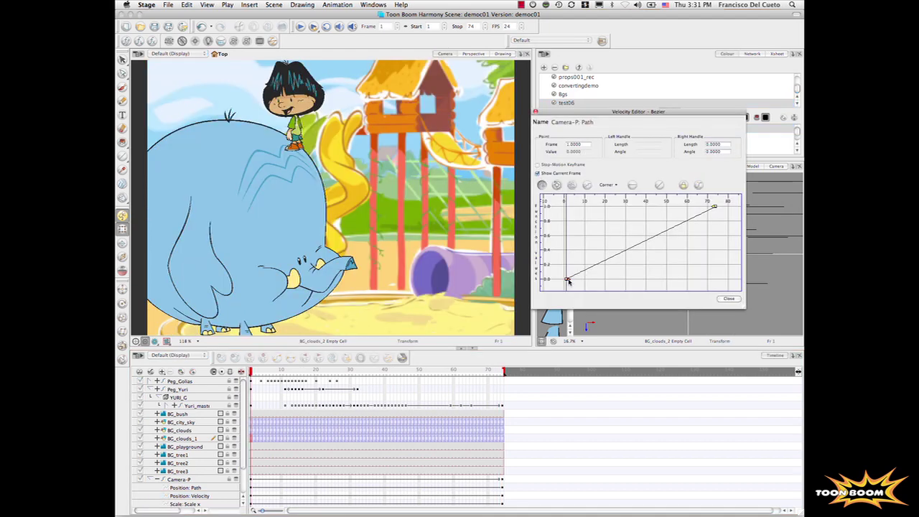
pyautogui.moveTo(567, 279); pyautogui.dragTo(644, 280)
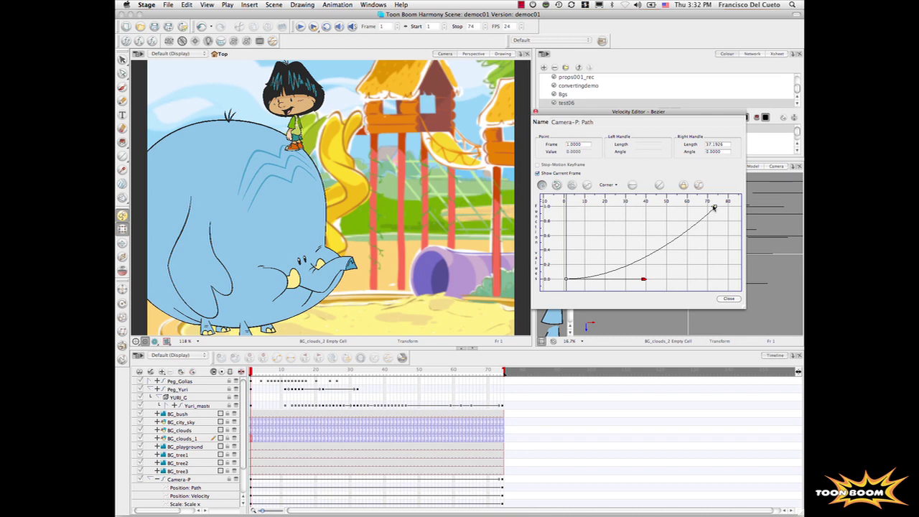
pyautogui.moveTo(714, 208); pyautogui.dragTo(645, 208)
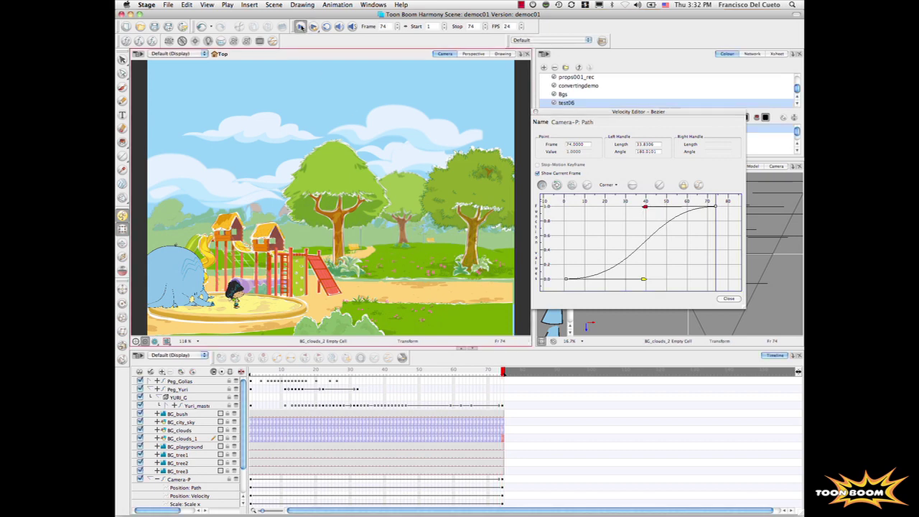
# - Play back the eased camera move and close the velocity editor
pyautogui.click(301, 26)
pyautogui.click(300, 26)
pyautogui.click(539, 111)
pyautogui.click(535, 112)
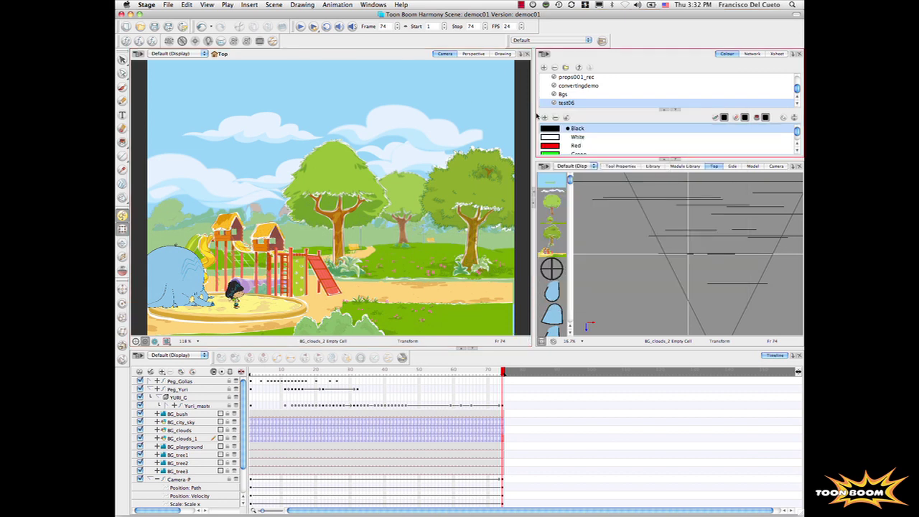
pyautogui.click(528, 72)
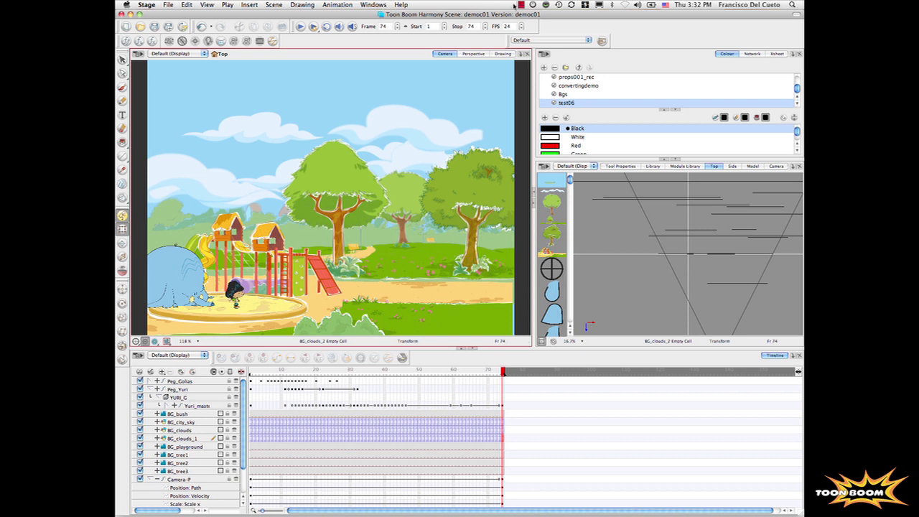
pyautogui.click(520, 5)
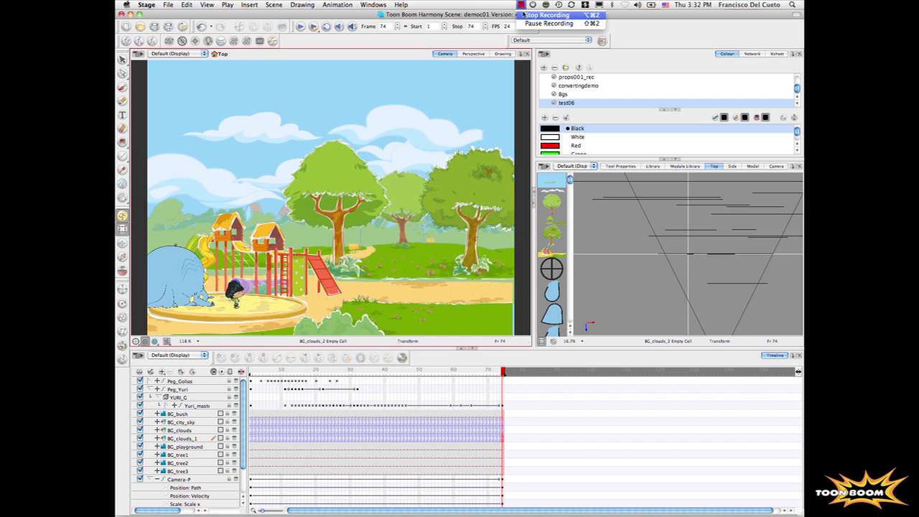
pyautogui.click(525, 23)
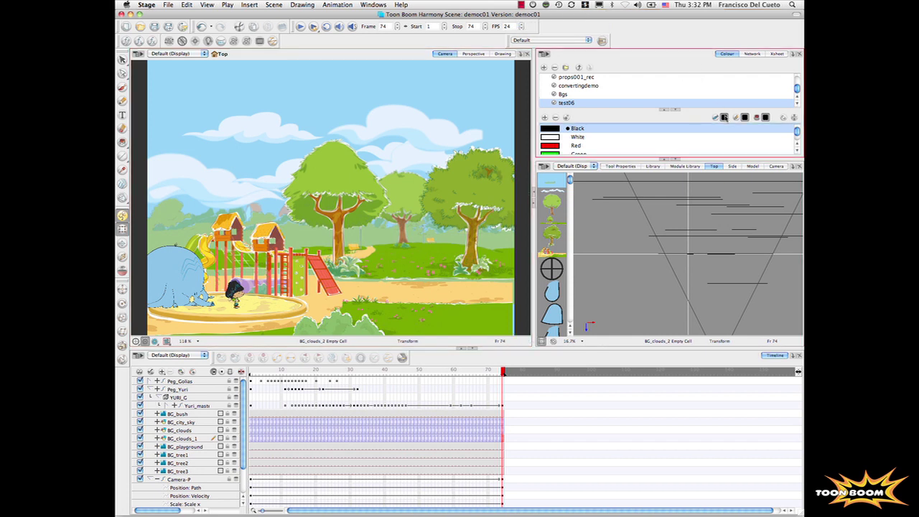
# - Show the scene's Network view in place of the colour palettes and make it taller
pyautogui.click(752, 54)
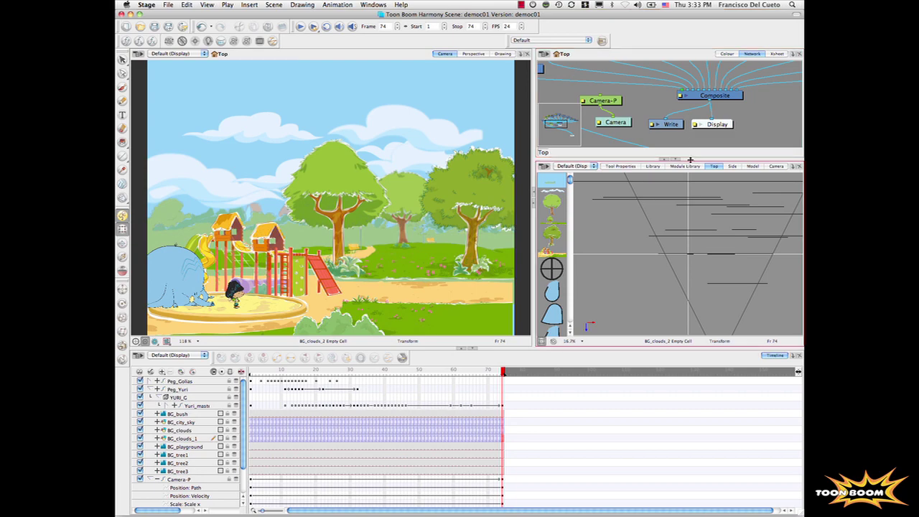
pyautogui.moveTo(669, 157); pyautogui.dragTo(669, 214)
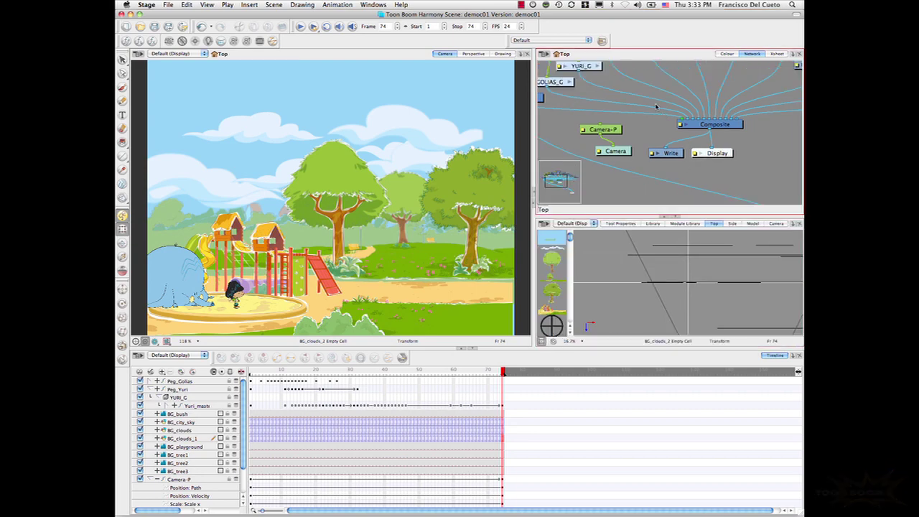